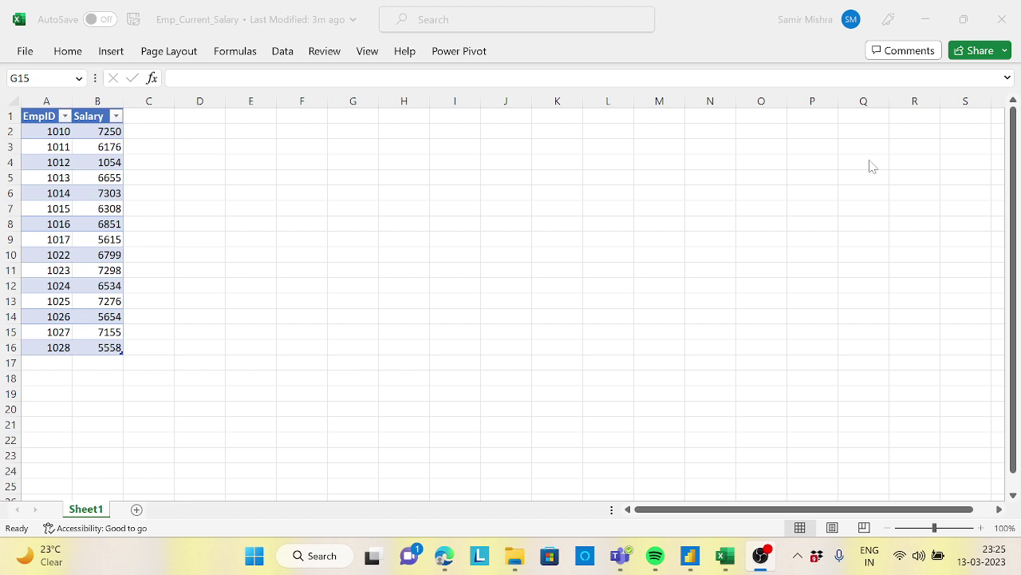
- Review the EmpID entries in the Emp_Current_Salary workbook and in the Emp_Current_Salary_Backup workbook
{"action": "mouse_move", "coordinate": [734, 568]}
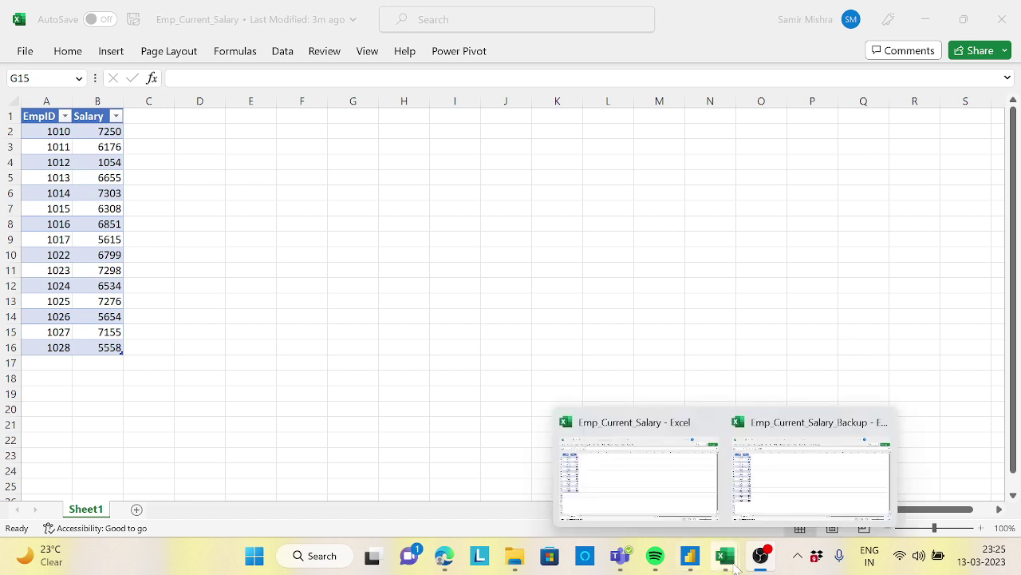
{"action": "left_click", "coordinate": [645, 481]}
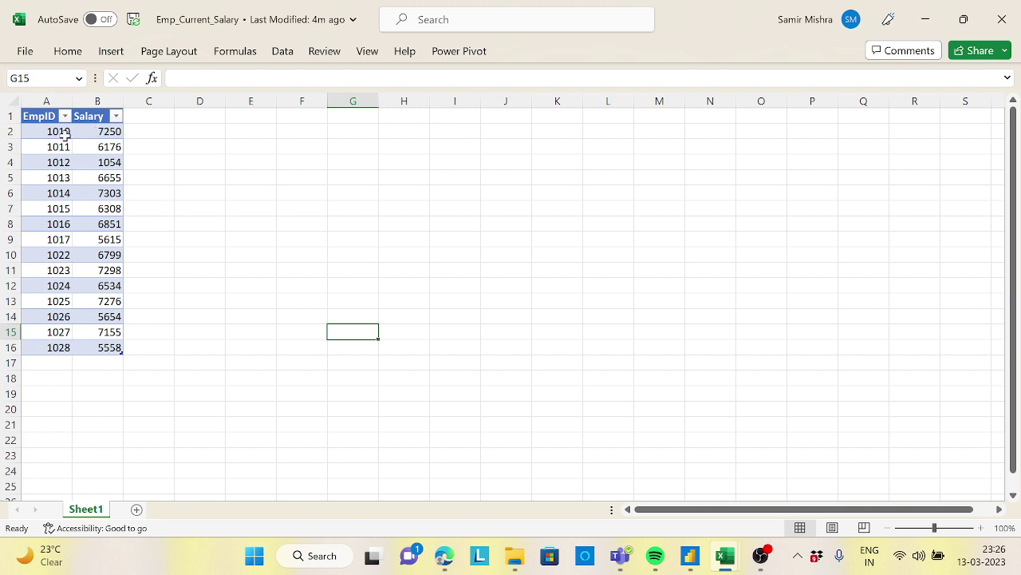
{"action": "left_click_drag", "start_coordinate": [62, 131], "coordinate": [59, 349]}
{"action": "mouse_move", "coordinate": [725, 556]}
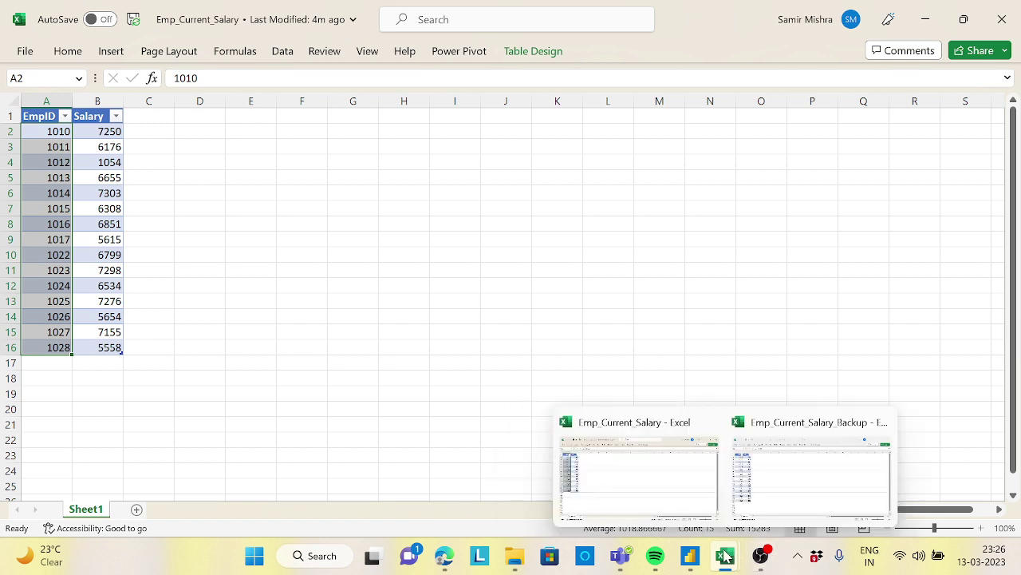
{"action": "left_click", "coordinate": [804, 472]}
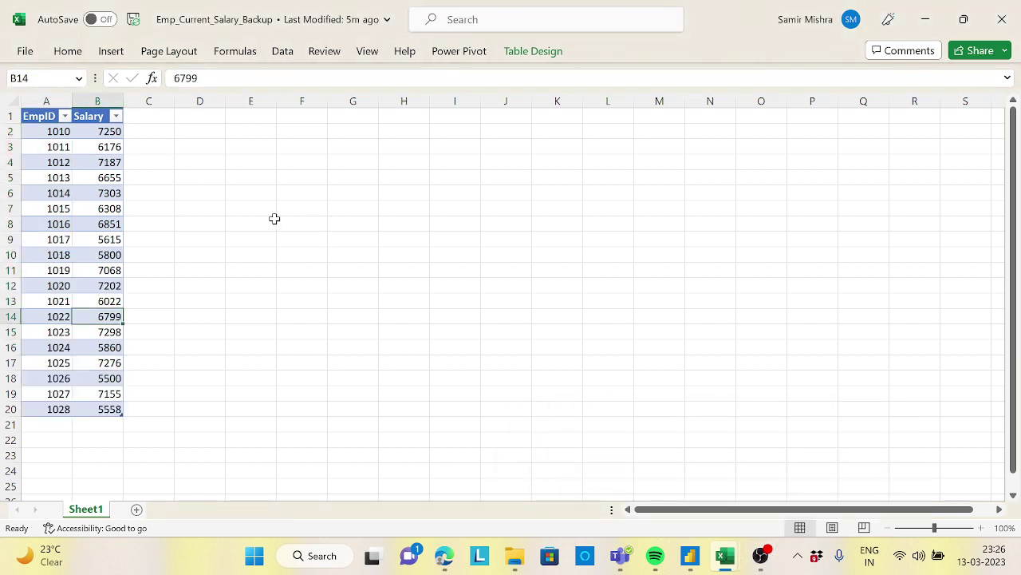
{"action": "left_click_drag", "start_coordinate": [51, 132], "coordinate": [55, 410]}
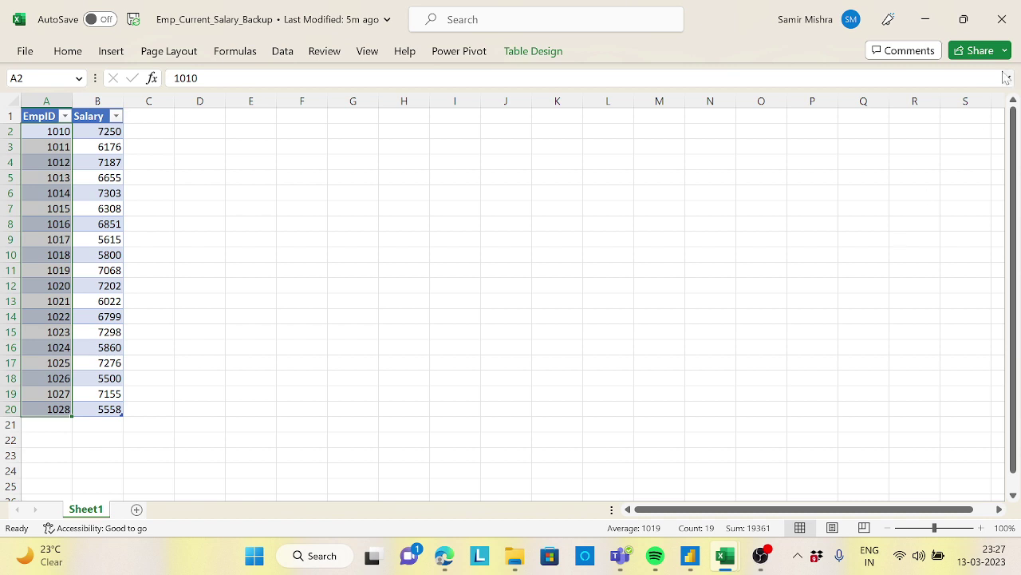
- Close both salary workbooks and switch to the Power Query Editor
{"action": "left_click", "coordinate": [1002, 24]}
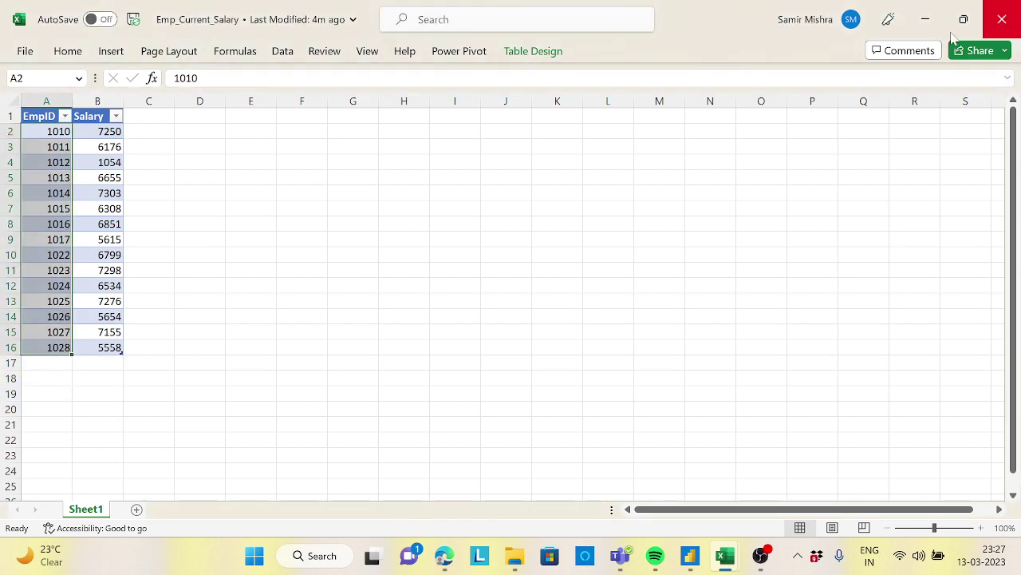
{"action": "left_click", "coordinate": [1002, 24]}
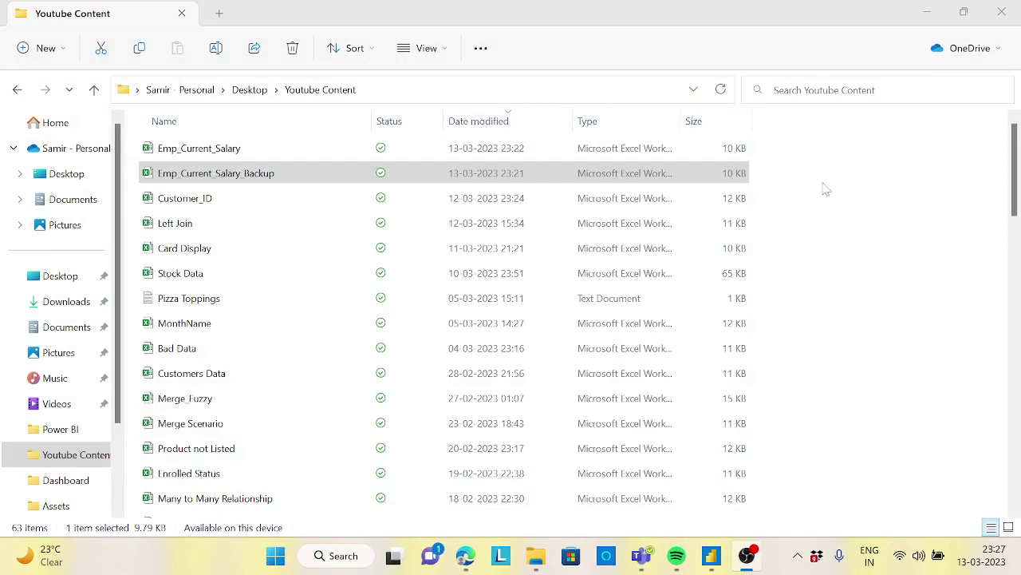
{"action": "mouse_move", "coordinate": [710, 563]}
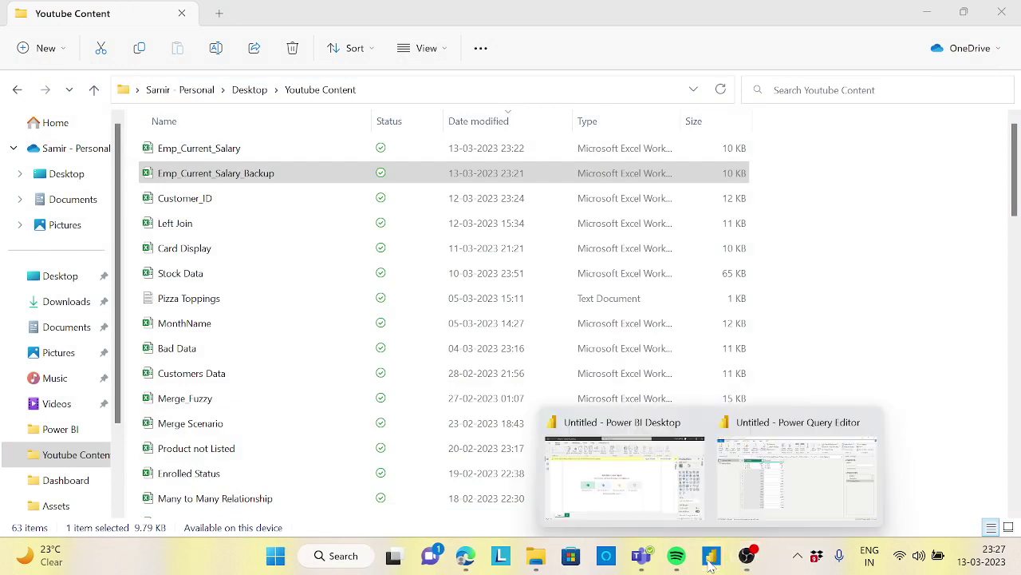
{"action": "left_click", "coordinate": [790, 494]}
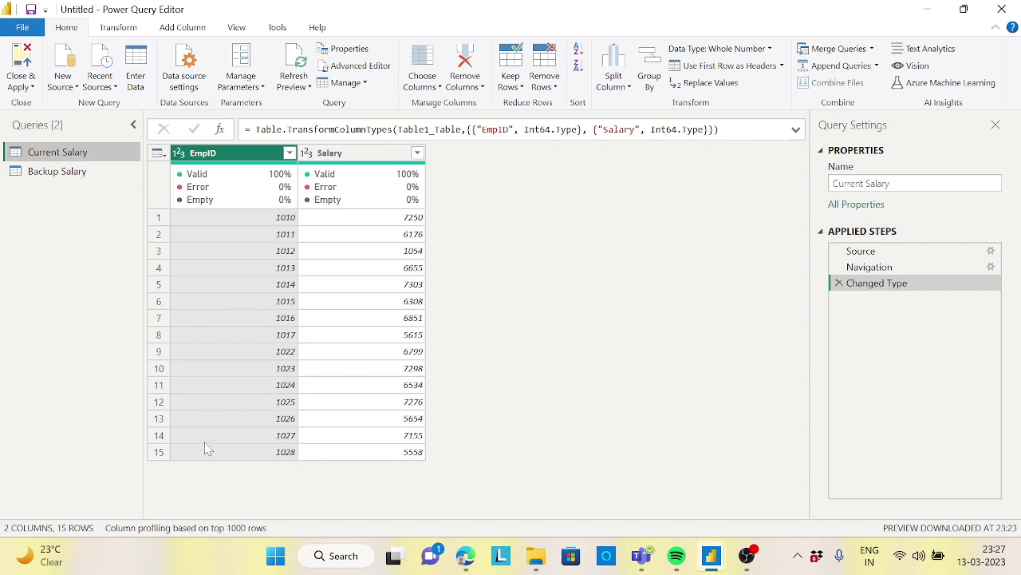
- Look over the rows of the Backup Salary query and return to the Current Salary query
{"action": "left_click", "coordinate": [78, 172]}
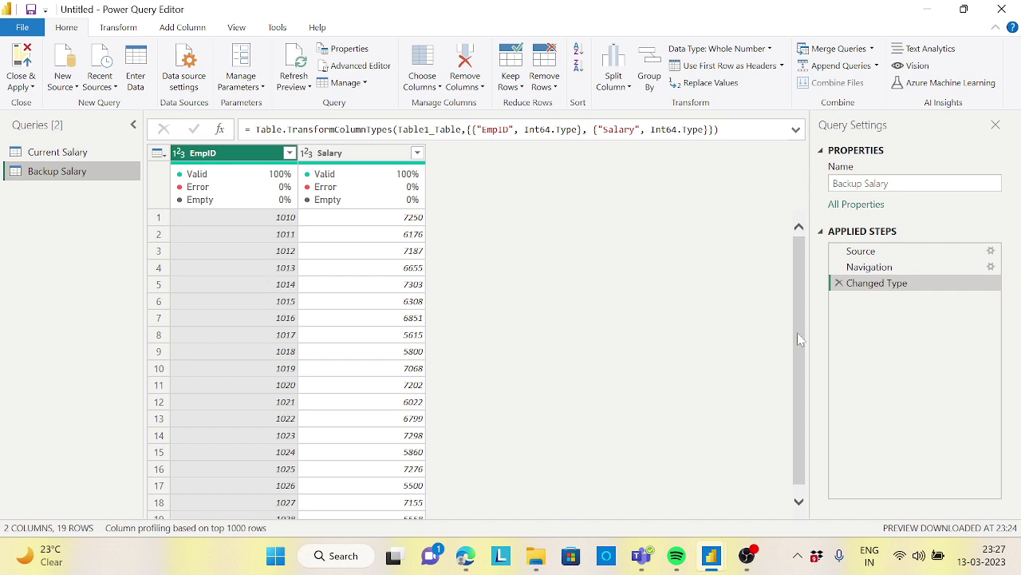
{"action": "left_click_drag", "start_coordinate": [797, 333], "coordinate": [793, 273]}
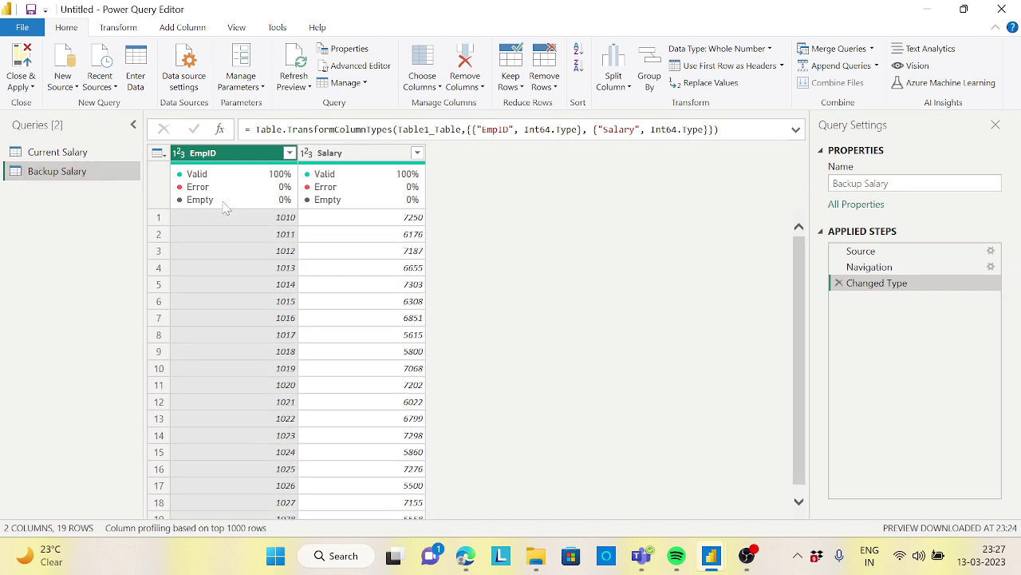
{"action": "left_click", "coordinate": [87, 156]}
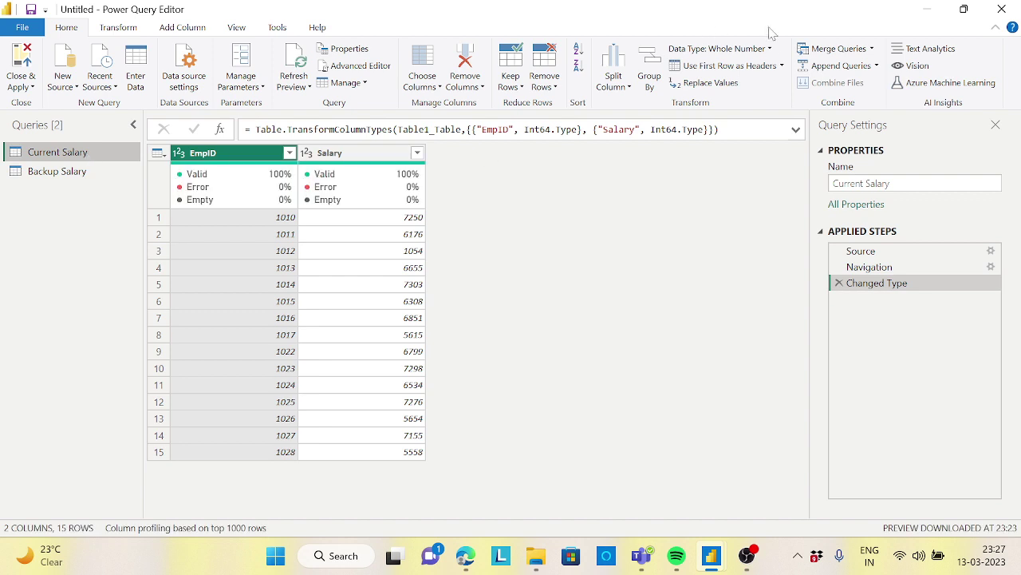
- Merge the Current Salary query with Backup Salary, matching on EmpID with a Full Outer join
{"action": "left_click", "coordinate": [840, 50]}
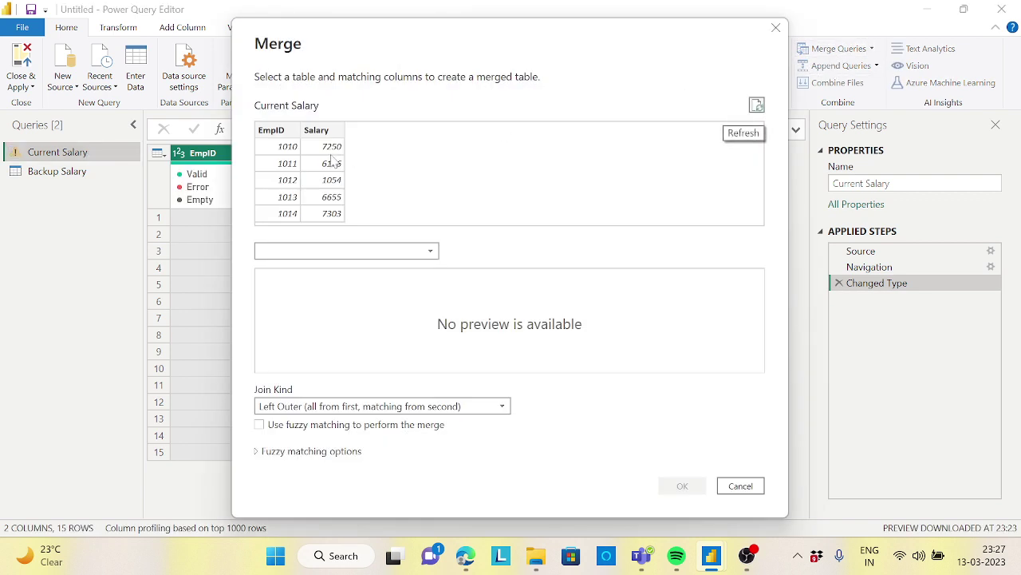
{"action": "left_click", "coordinate": [429, 252]}
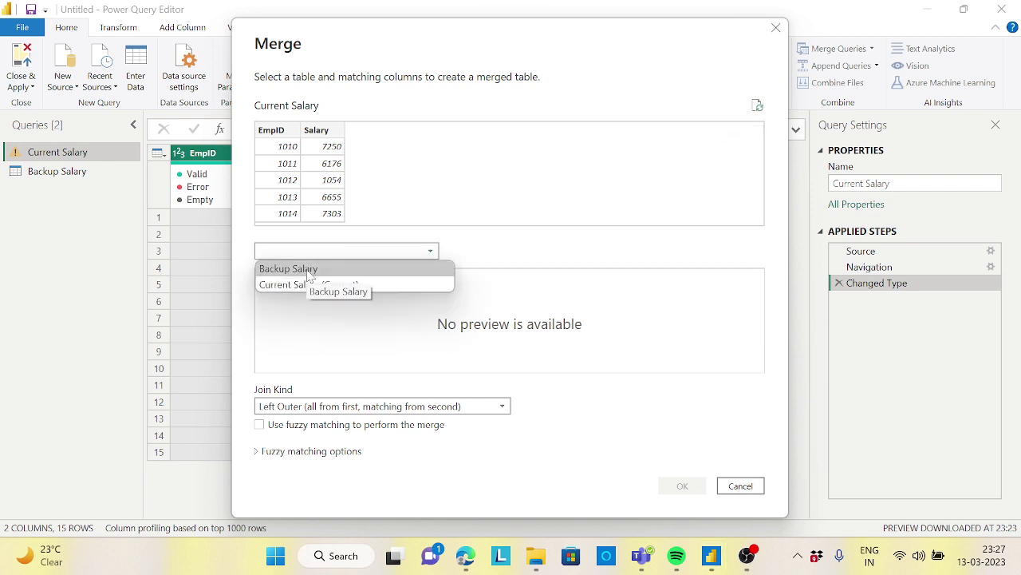
{"action": "left_click", "coordinate": [310, 275]}
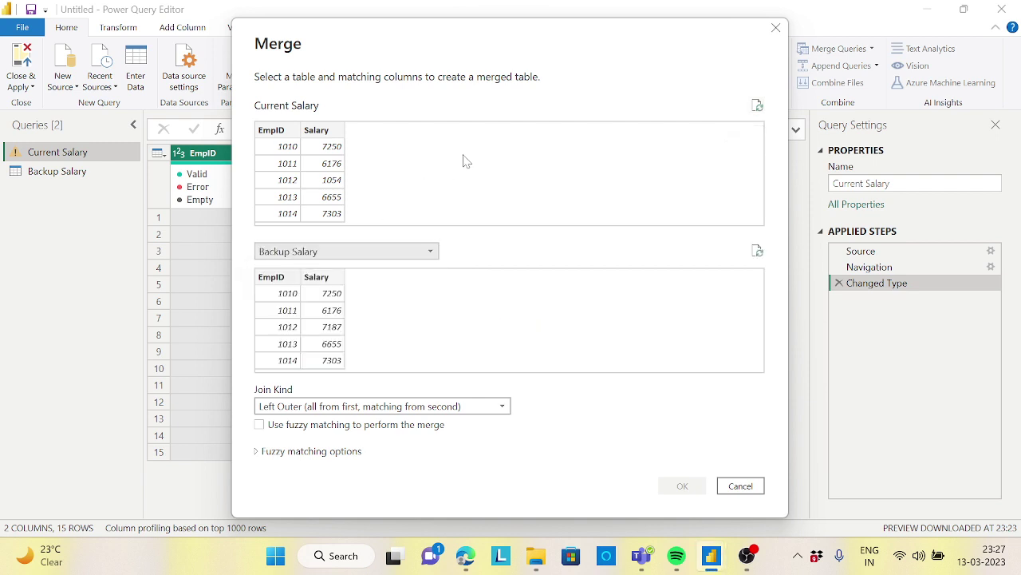
{"action": "left_click", "coordinate": [272, 137]}
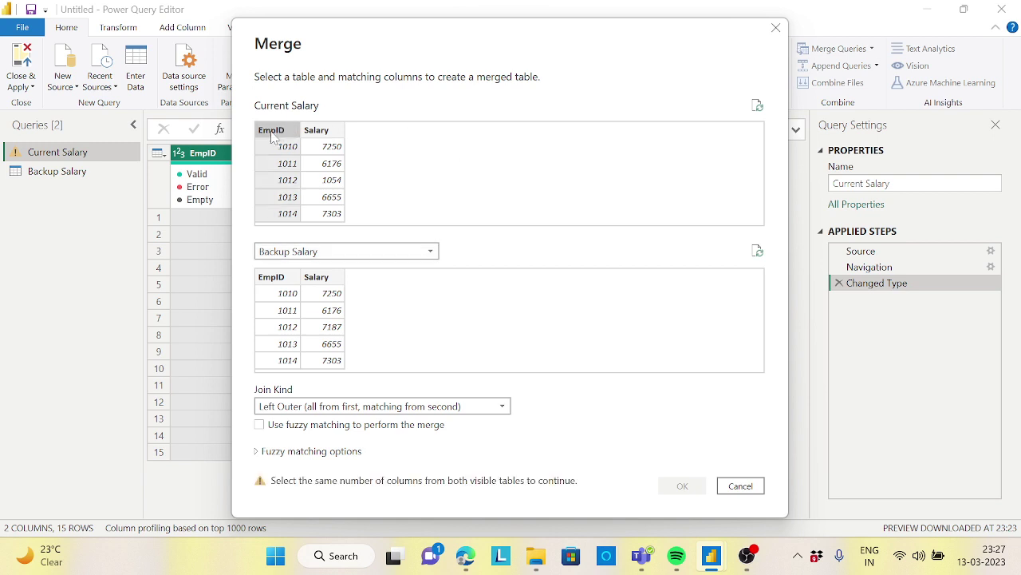
{"action": "left_click", "coordinate": [289, 279]}
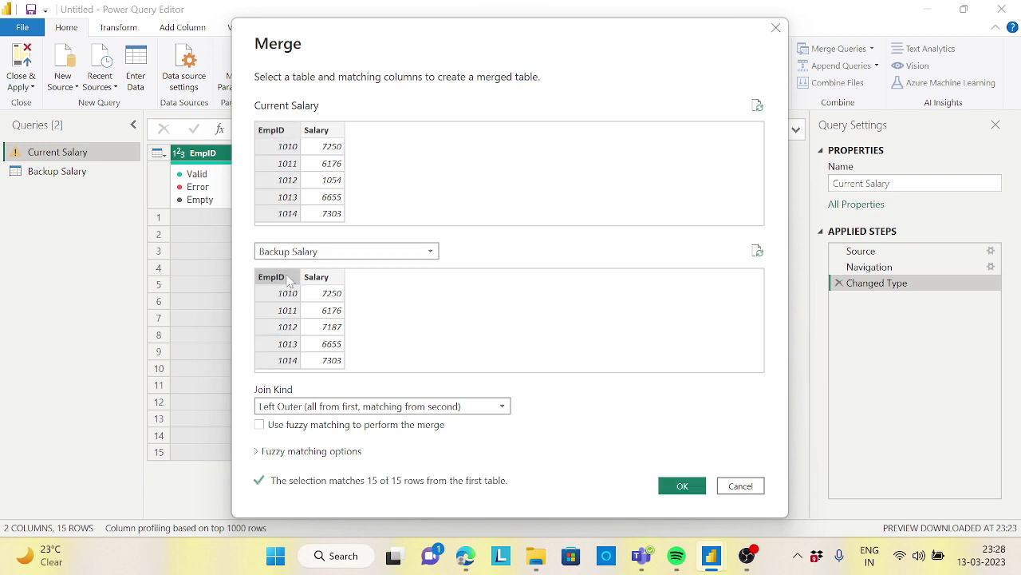
{"action": "left_click", "coordinate": [504, 407]}
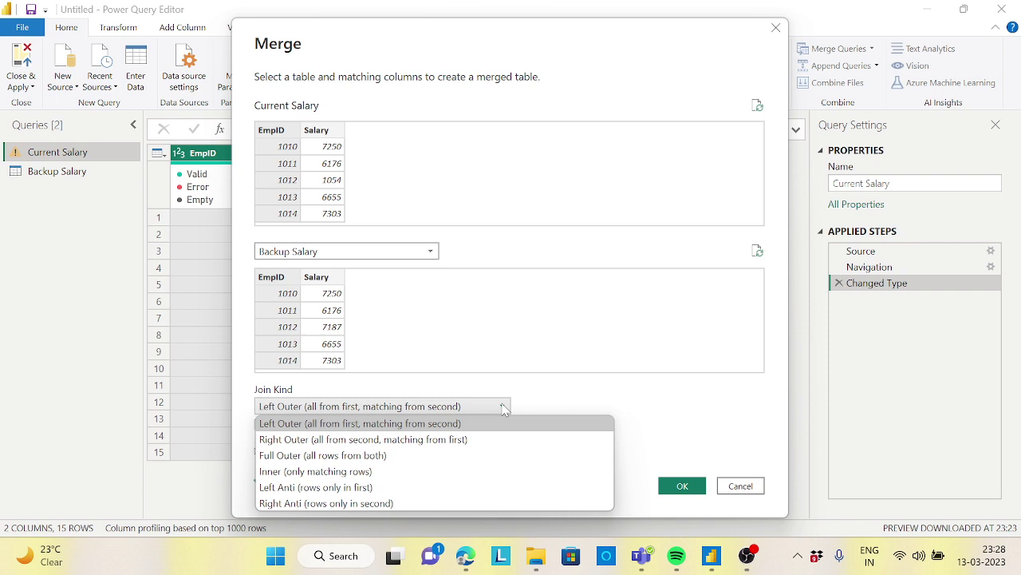
{"action": "left_click", "coordinate": [381, 455]}
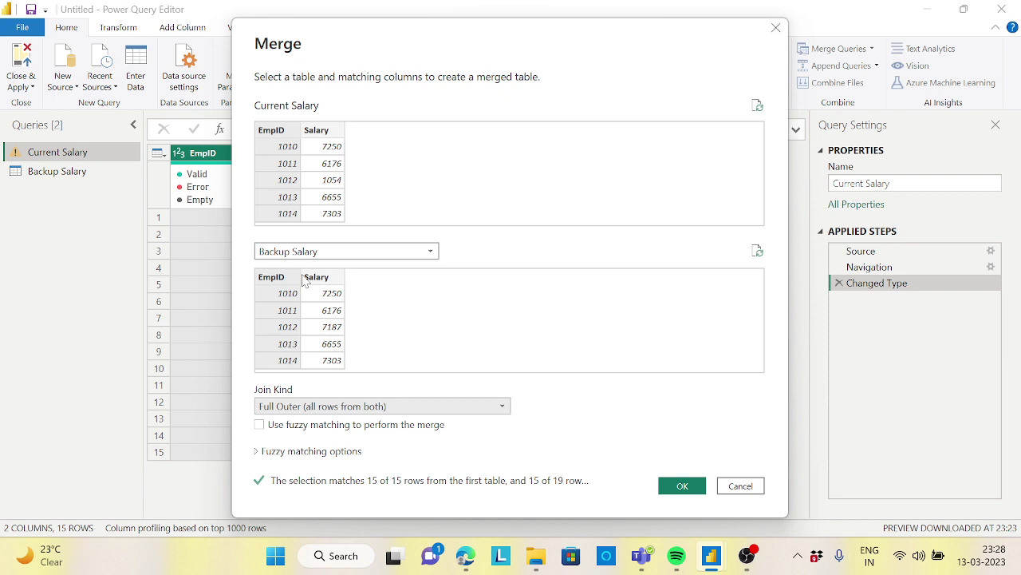
{"action": "left_click", "coordinate": [682, 487]}
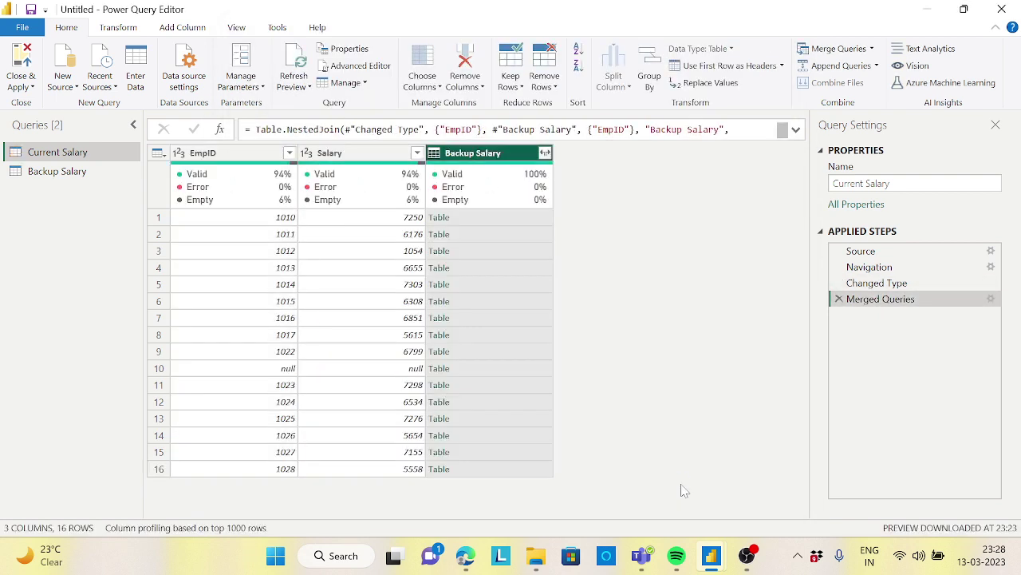
- Expand the merged Backup Salary column into its EmpID and Salary columns with the table name as prefix, and review the rows
{"action": "left_click", "coordinate": [537, 221]}
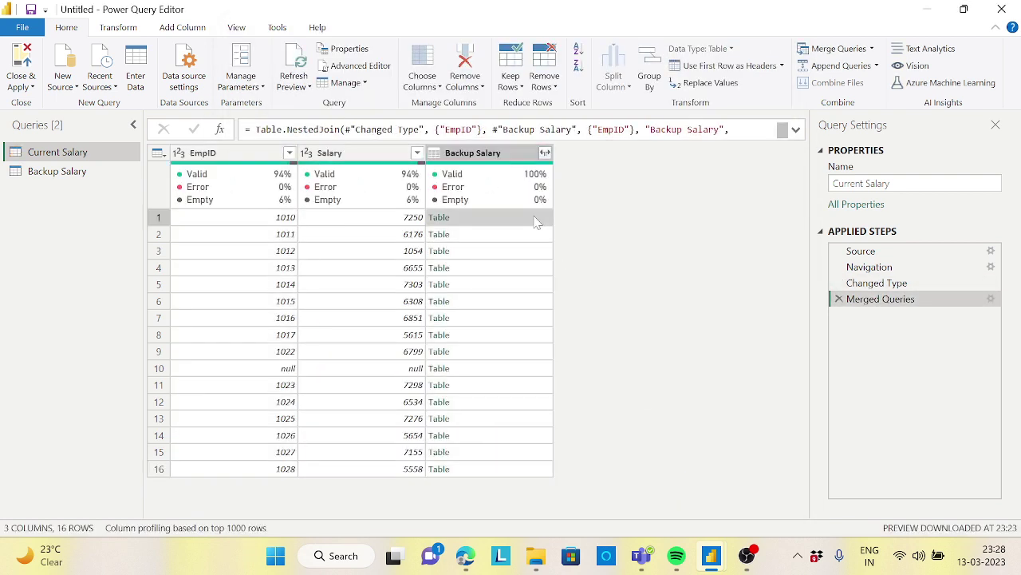
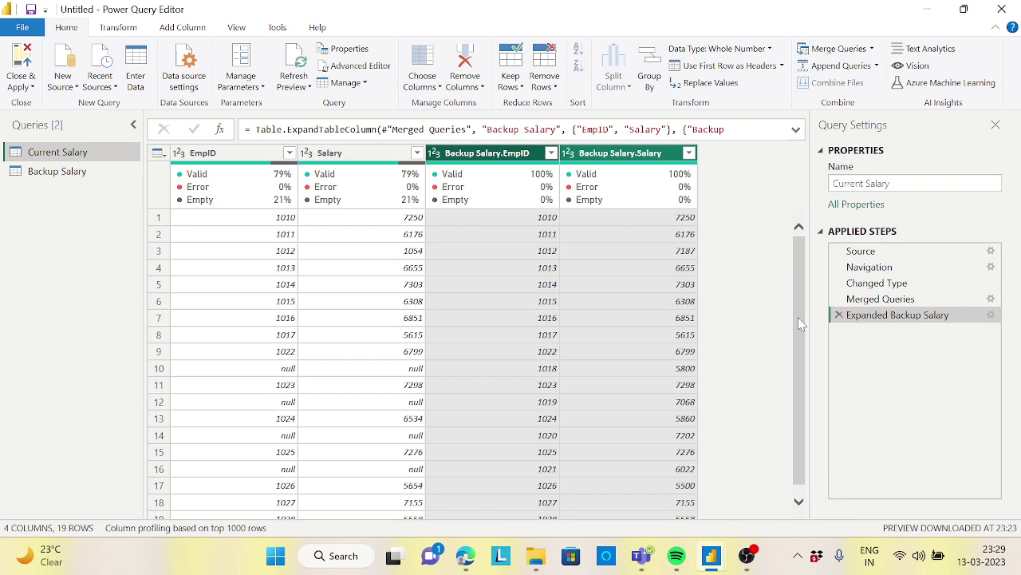
{"action": "left_click_drag", "start_coordinate": [798, 323], "coordinate": [797, 391]}
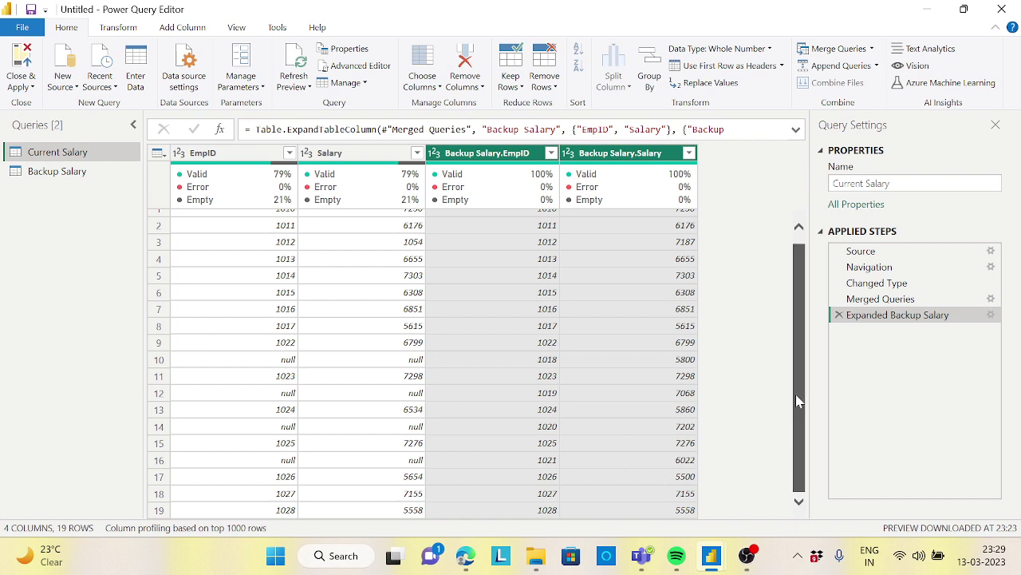
{"action": "left_click_drag", "start_coordinate": [798, 401], "coordinate": [794, 331]}
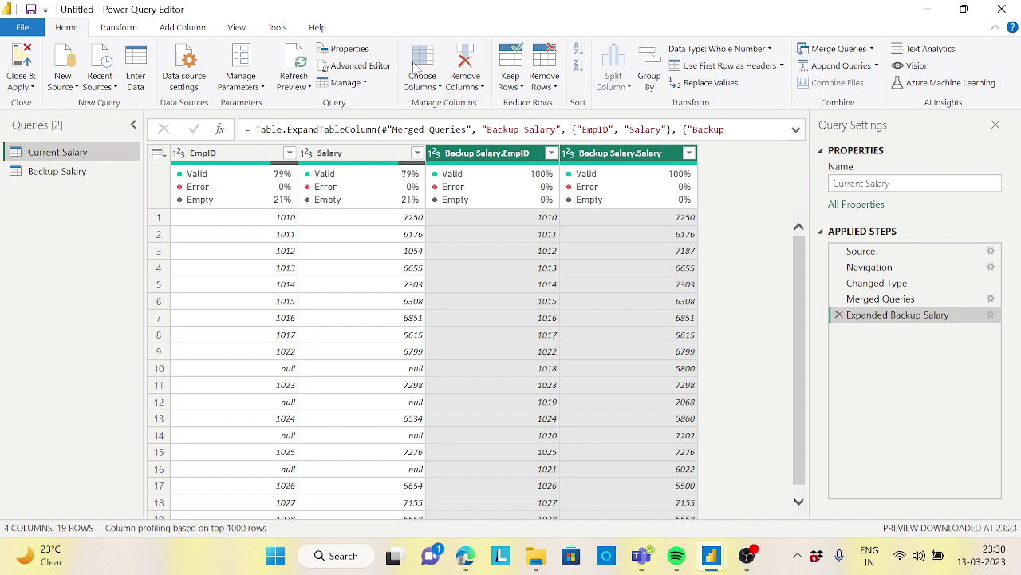
- Start a conditional column named Flag in the Current Salary query
{"action": "left_click", "coordinate": [185, 29]}
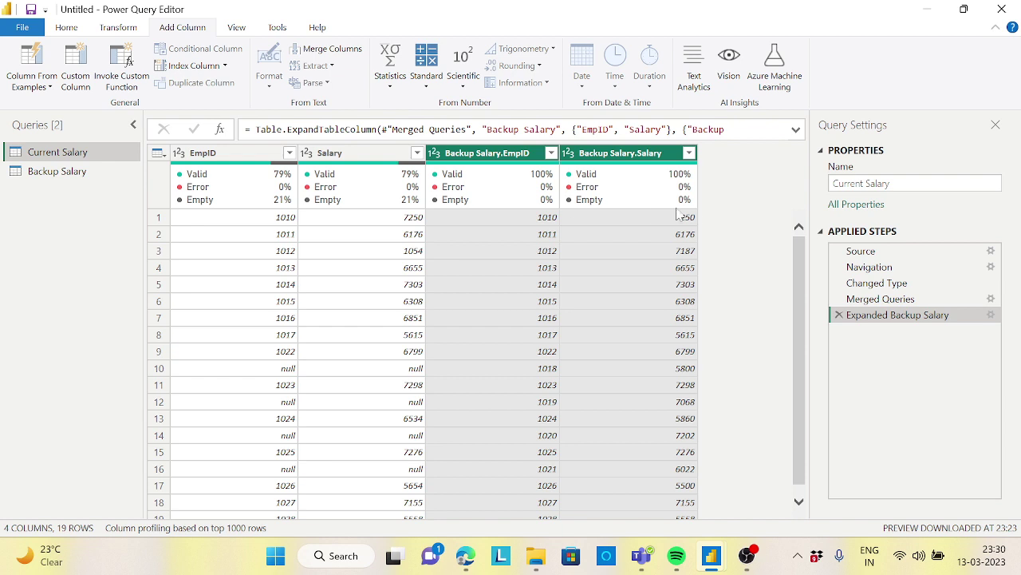
{"action": "left_click", "coordinate": [367, 154]}
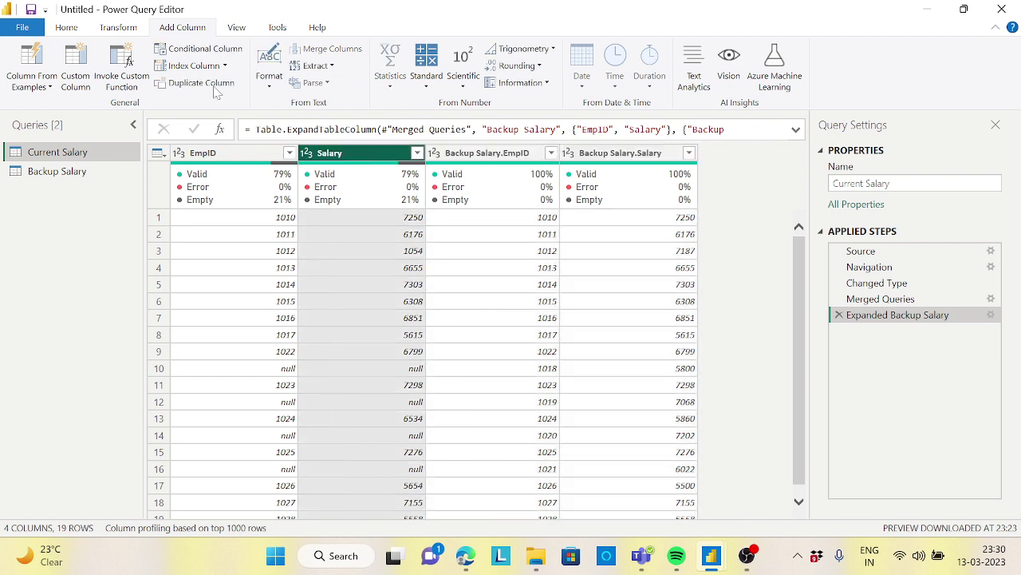
{"action": "left_click", "coordinate": [199, 49]}
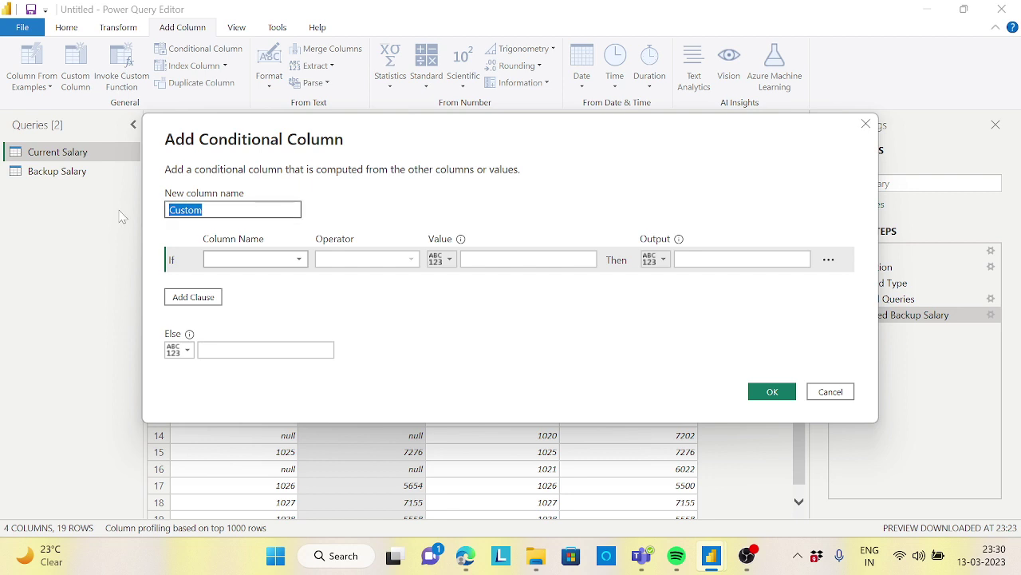
{"action": "type", "text": "Flag"}
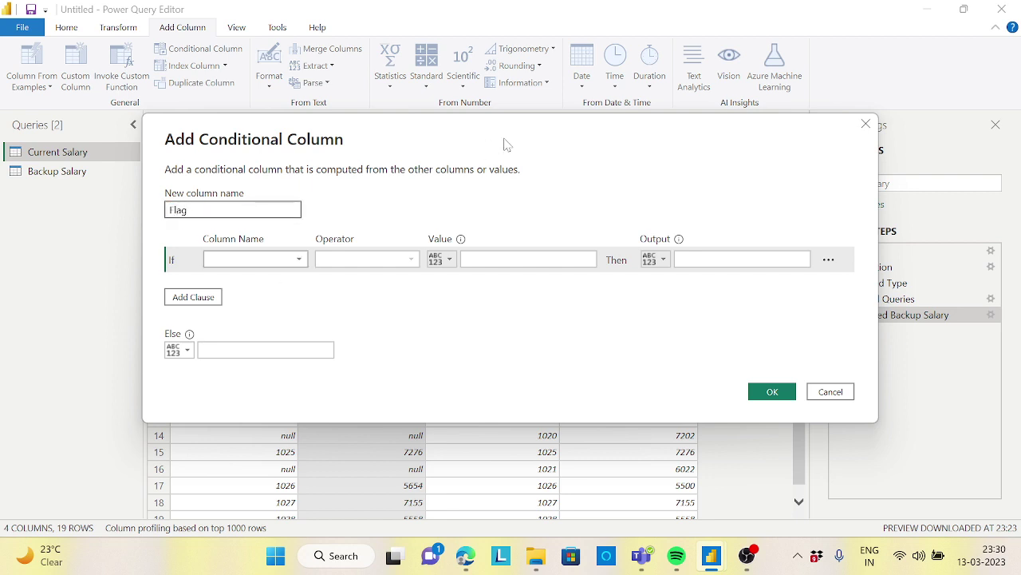
{"action": "left_click_drag", "start_coordinate": [506, 141], "coordinate": [772, 61]}
- Create the Flag column with a blank output when Salary equals the Backup Salary.Salary column and Yes otherwise
{"action": "left_click", "coordinate": [568, 175]}
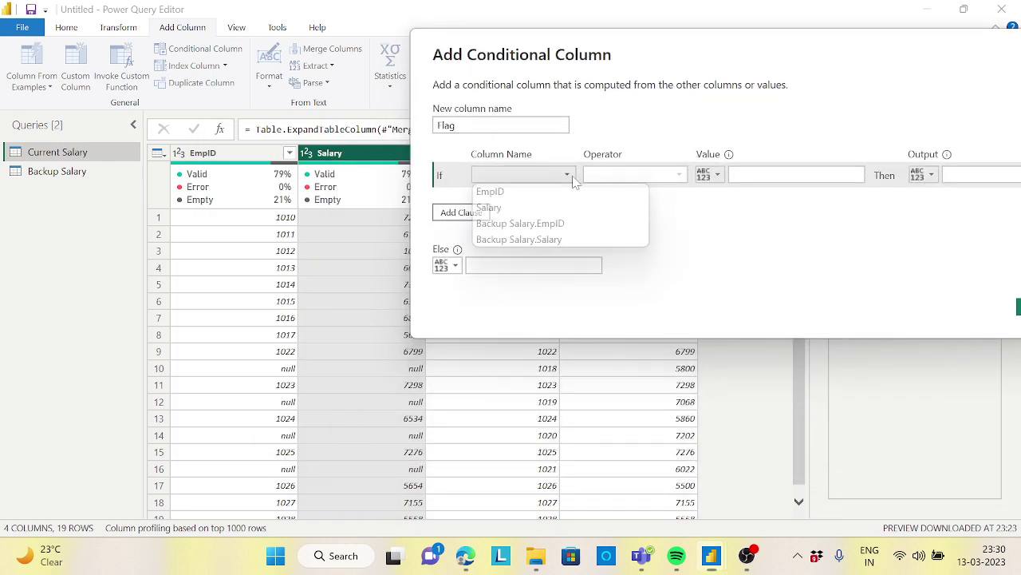
{"action": "left_click", "coordinate": [505, 209]}
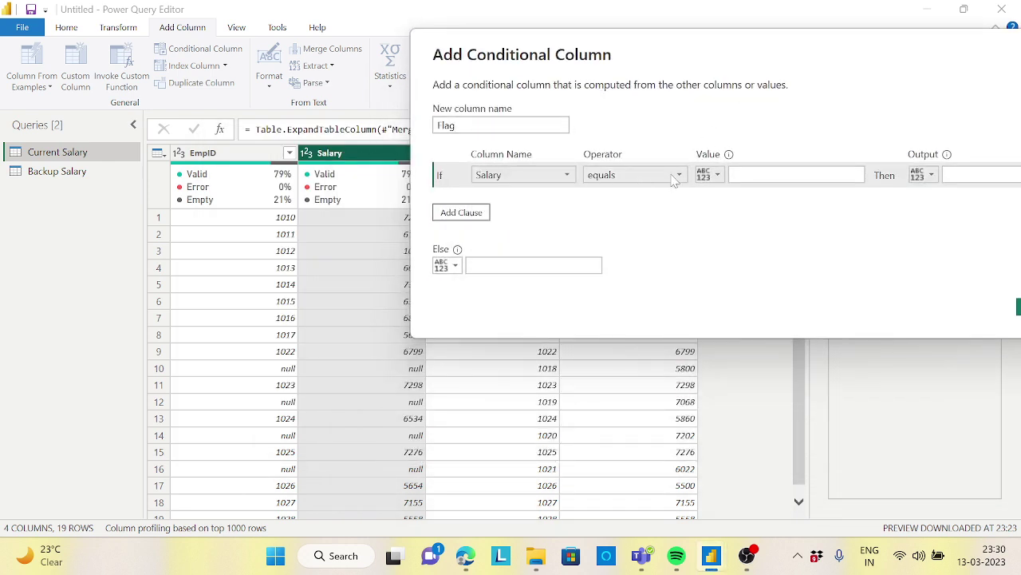
{"action": "left_click", "coordinate": [717, 176]}
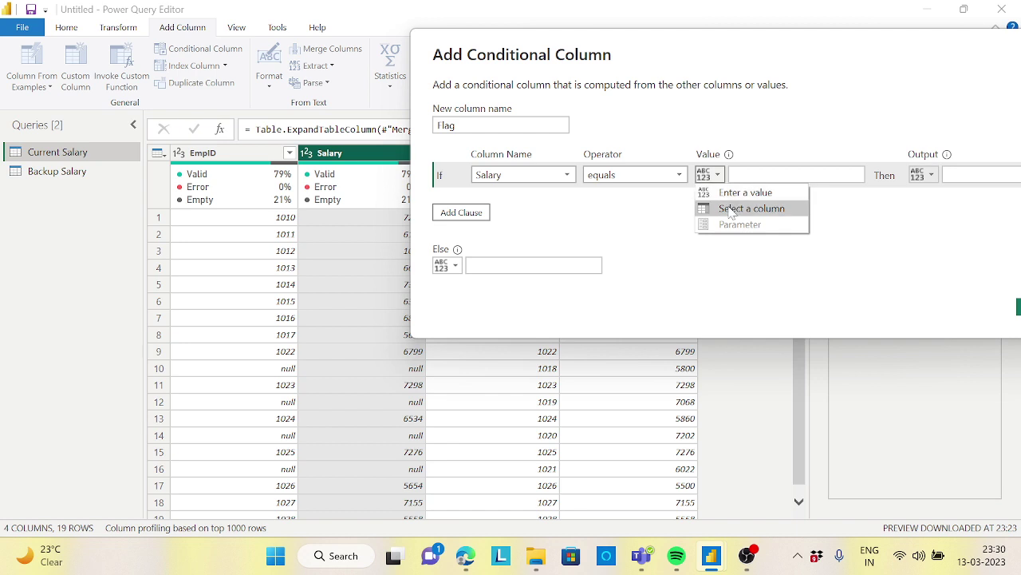
{"action": "left_click", "coordinate": [736, 207]}
{"action": "left_click", "coordinate": [838, 175]}
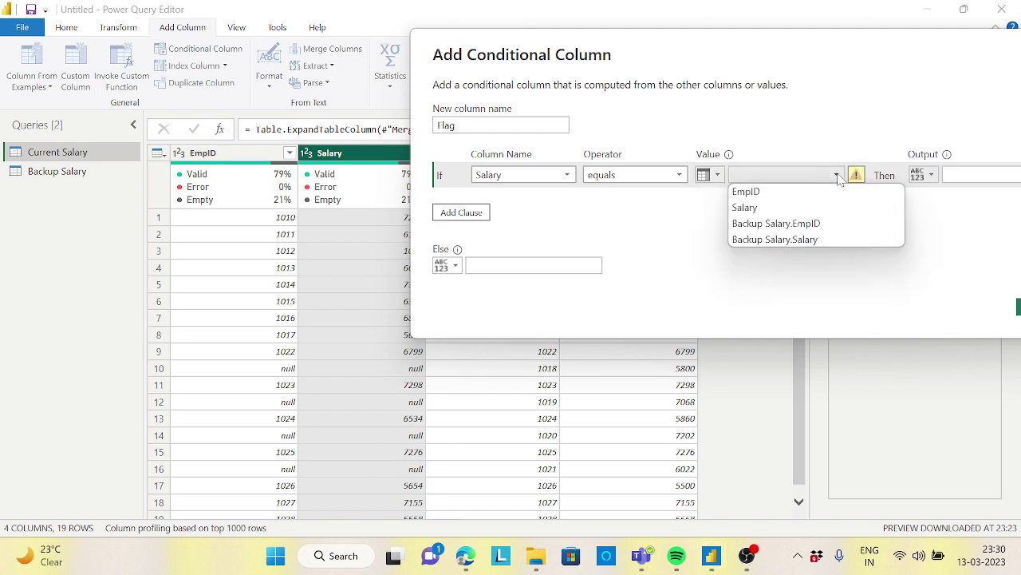
{"action": "left_click", "coordinate": [781, 240]}
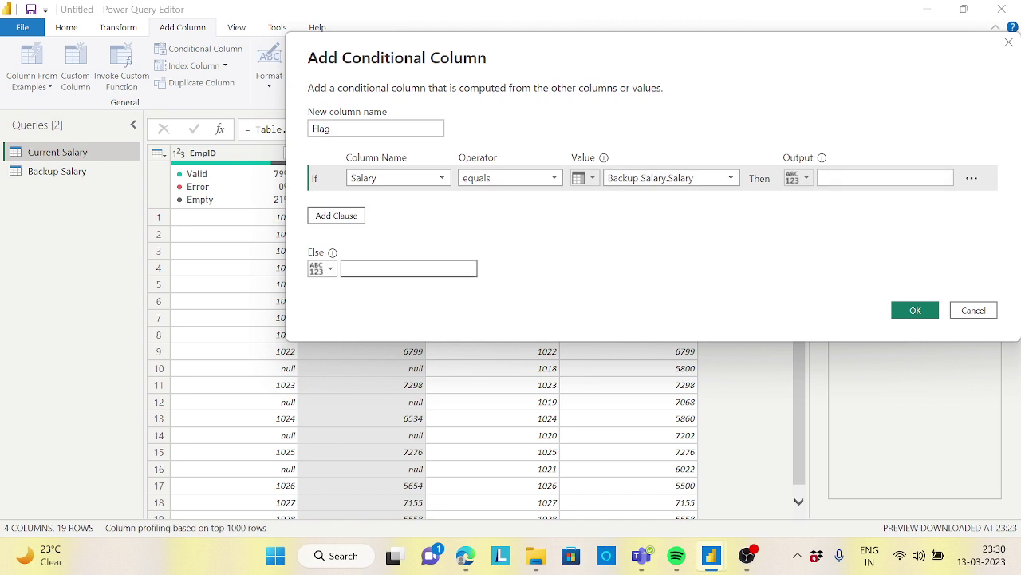
{"action": "type", "text": "Yes"}
{"action": "left_click", "coordinate": [915, 312]}
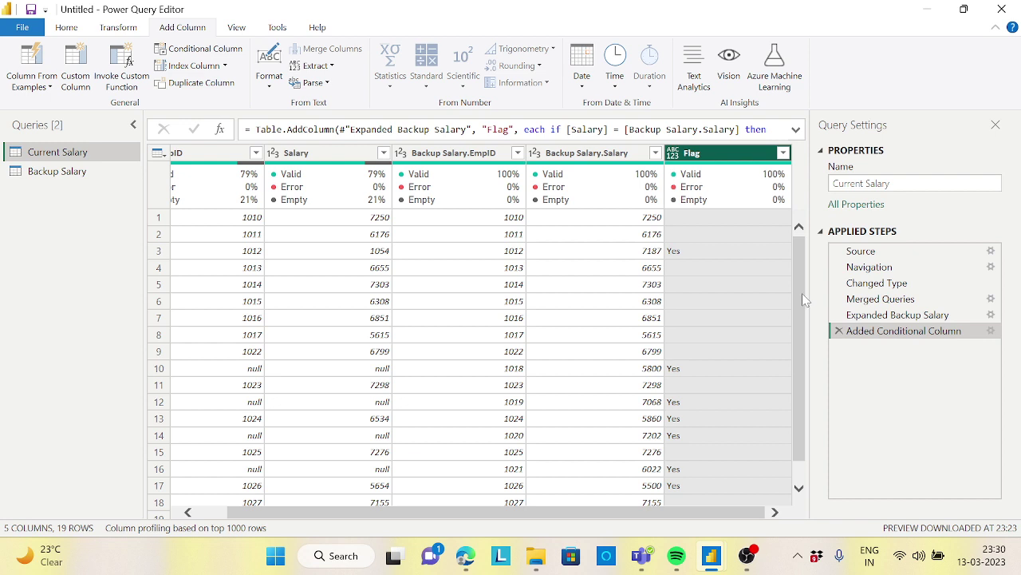
- Filter the Flag column to keep only the rows with Yes
{"action": "scroll", "coordinate": [802, 293], "scroll_direction": "down", "scroll_amount": 1}
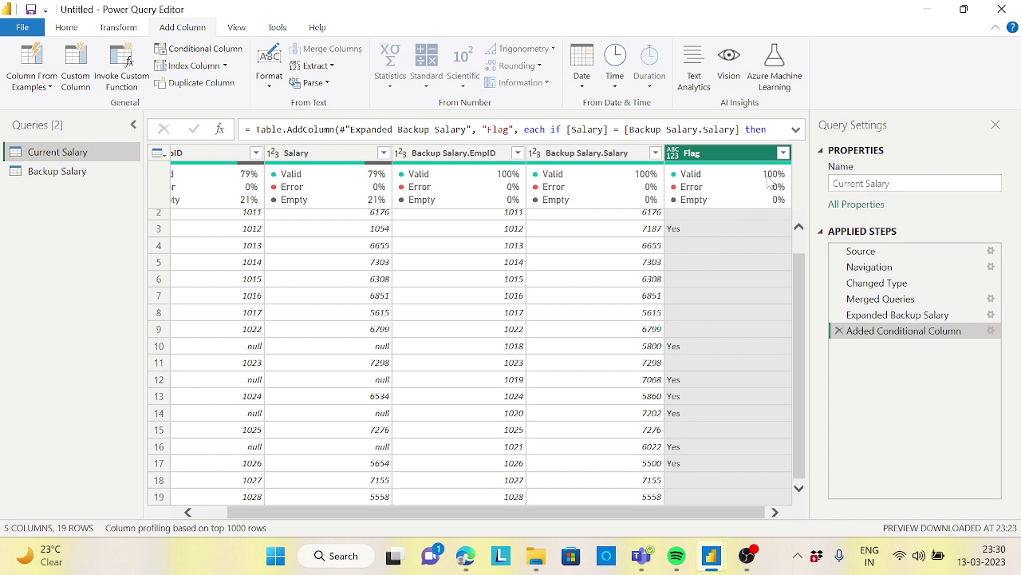
{"action": "left_click", "coordinate": [784, 155]}
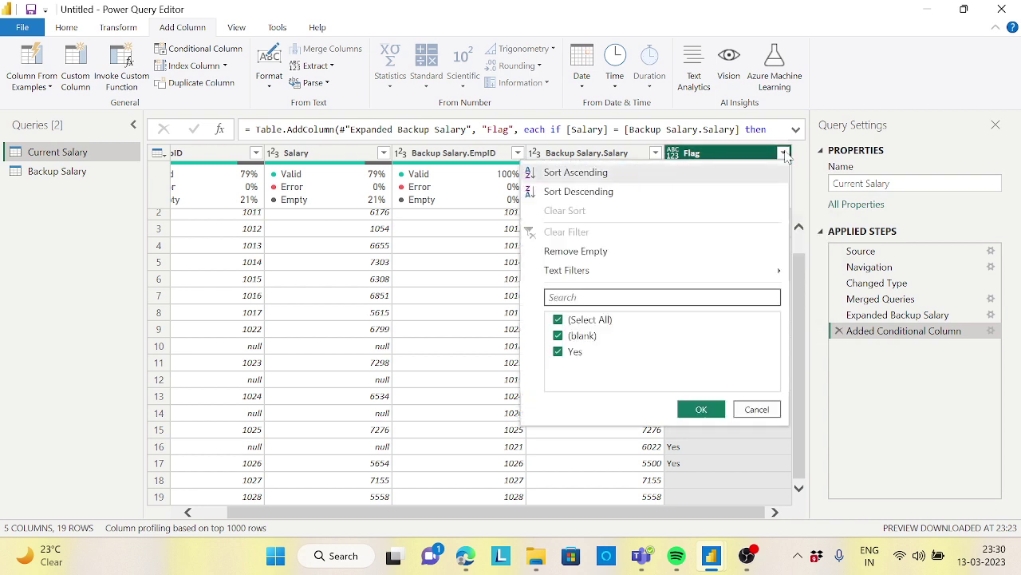
{"action": "left_click", "coordinate": [558, 321]}
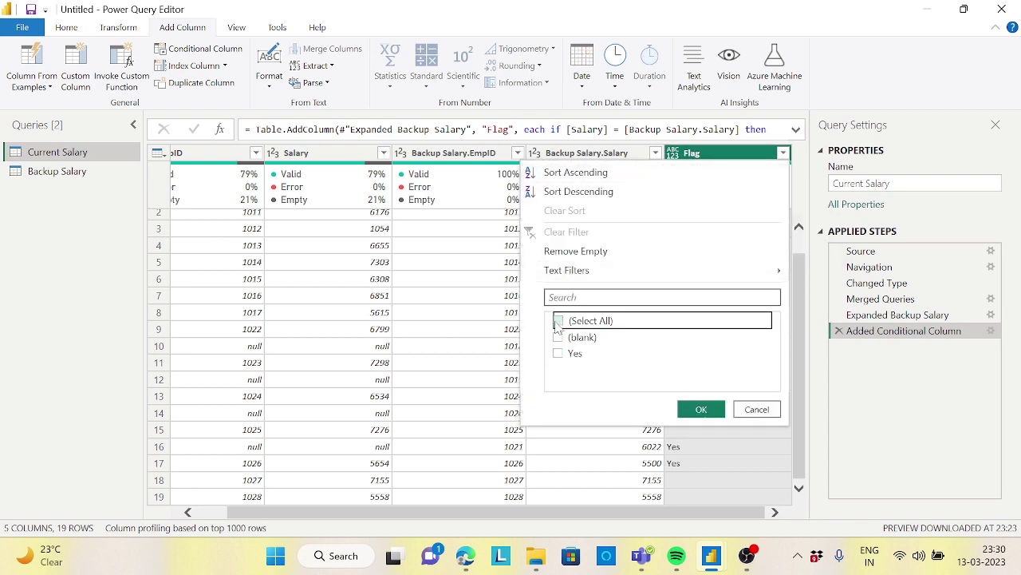
{"action": "left_click", "coordinate": [559, 353]}
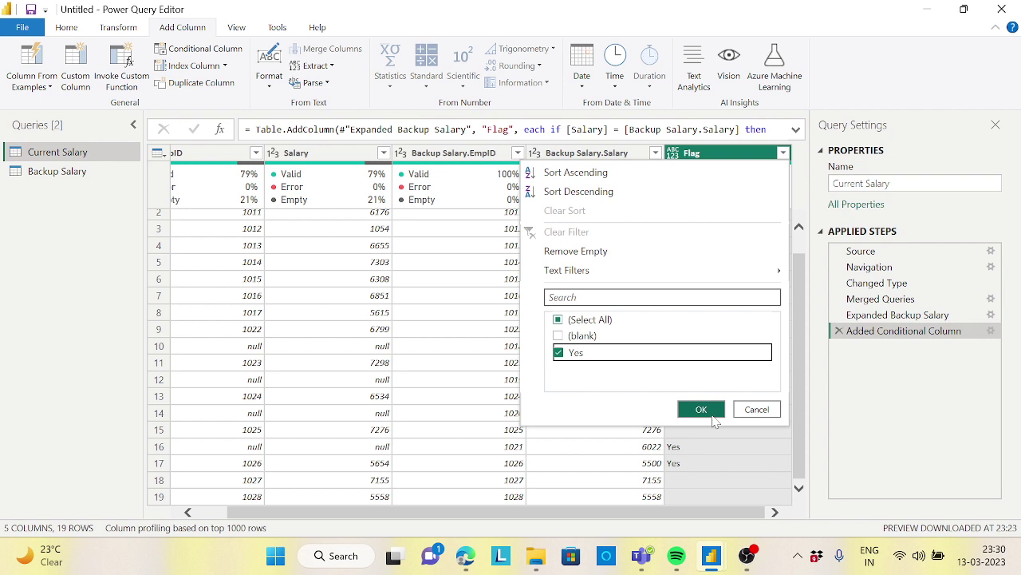
{"action": "left_click", "coordinate": [709, 420]}
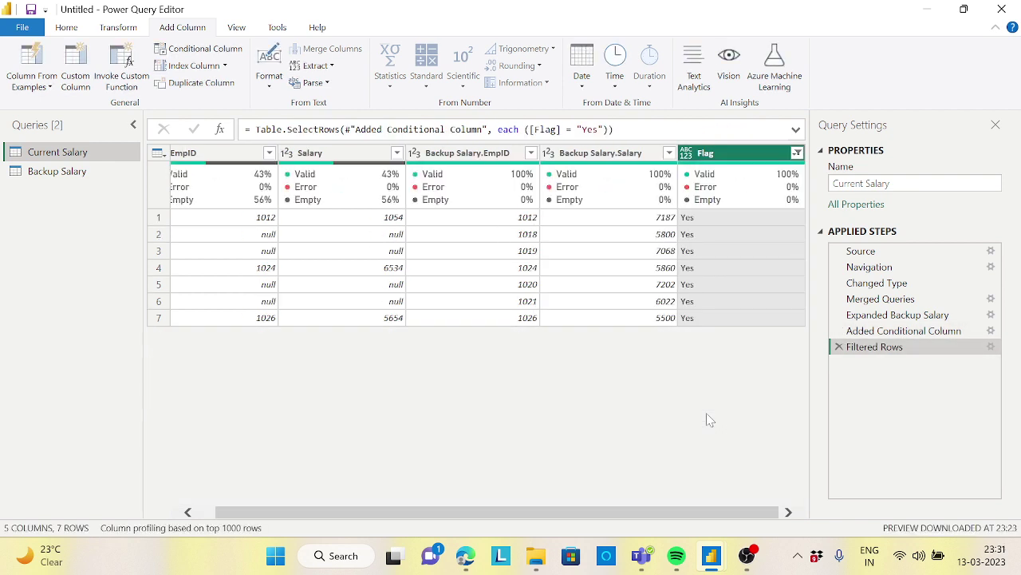